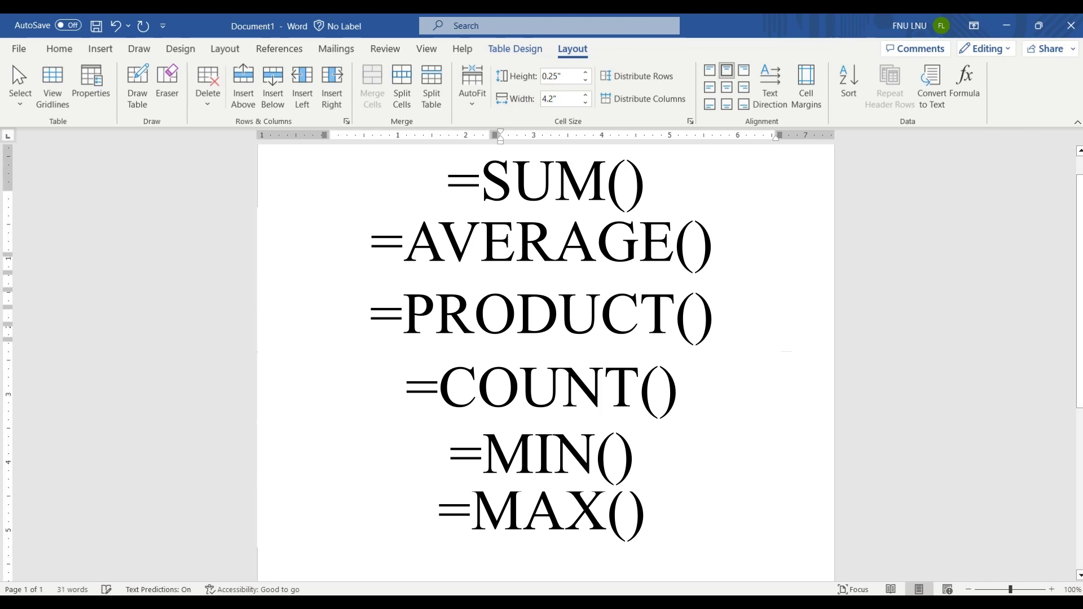
# Step: Dismiss the formula overview and select the empty Total salary cell with table Layout tools showing
pyautogui.click(548, 227)
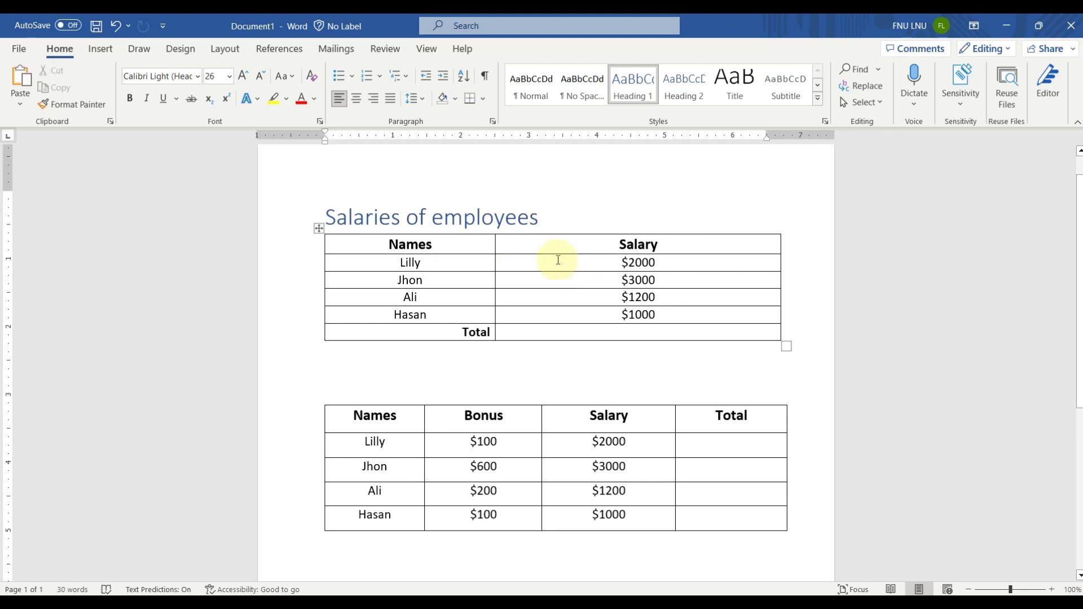
pyautogui.click(640, 332)
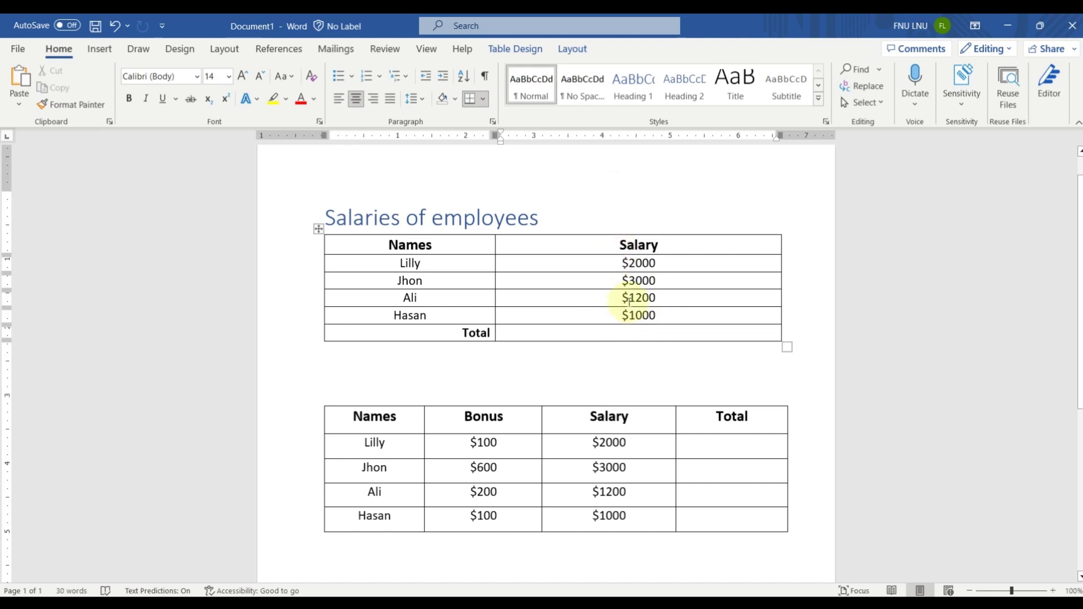
pyautogui.click(581, 41)
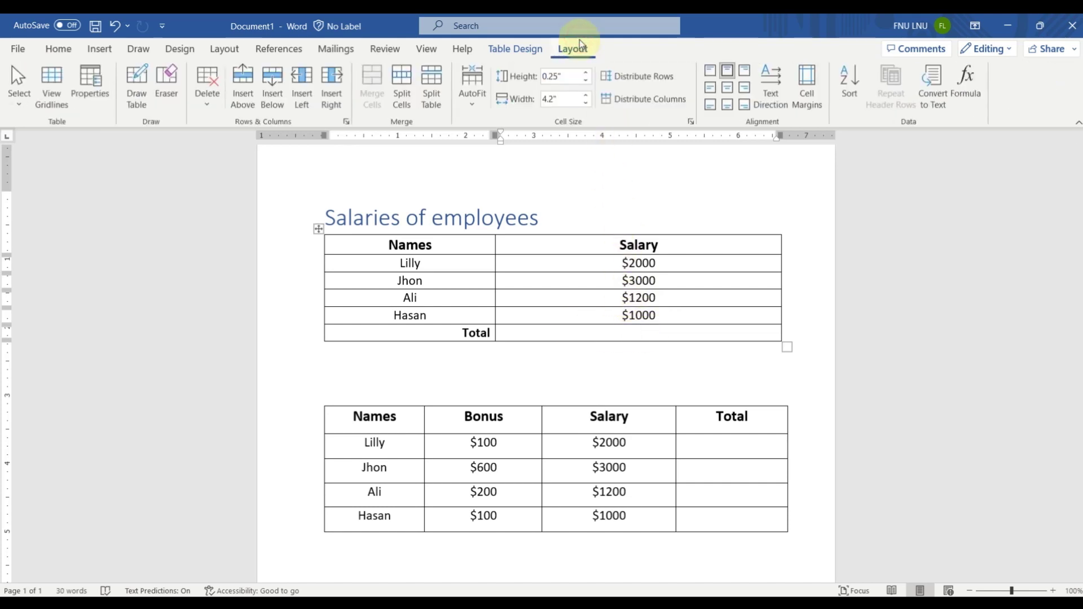
# Step: Insert a =SUM(ABOVE) formula in the Total salary cell, totalling the salaries to $7200.00
pyautogui.click(967, 89)
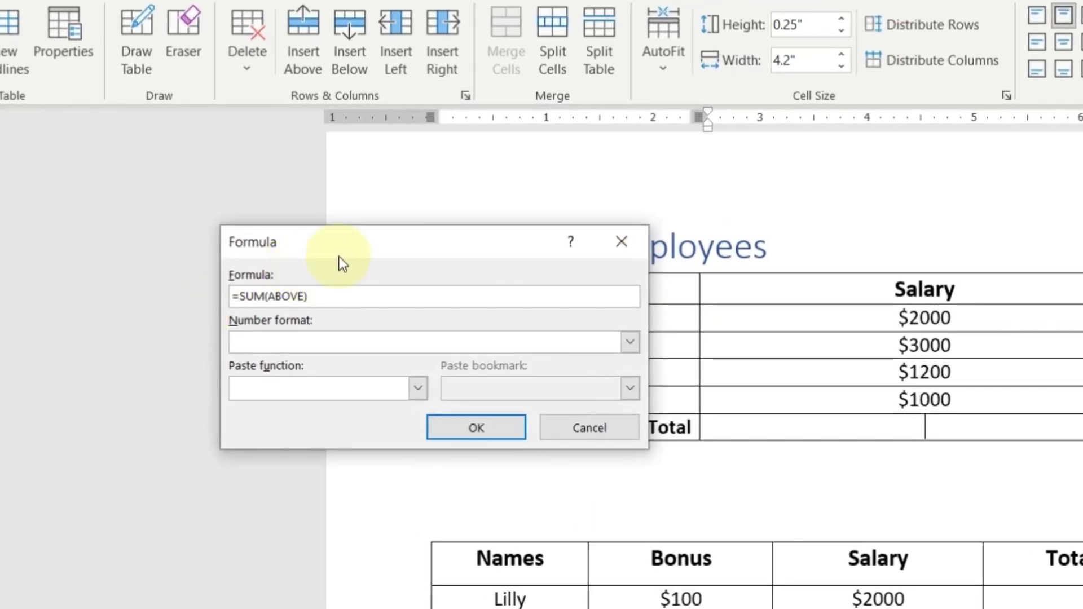
pyautogui.moveTo(358, 242); pyautogui.dragTo(330, 178)
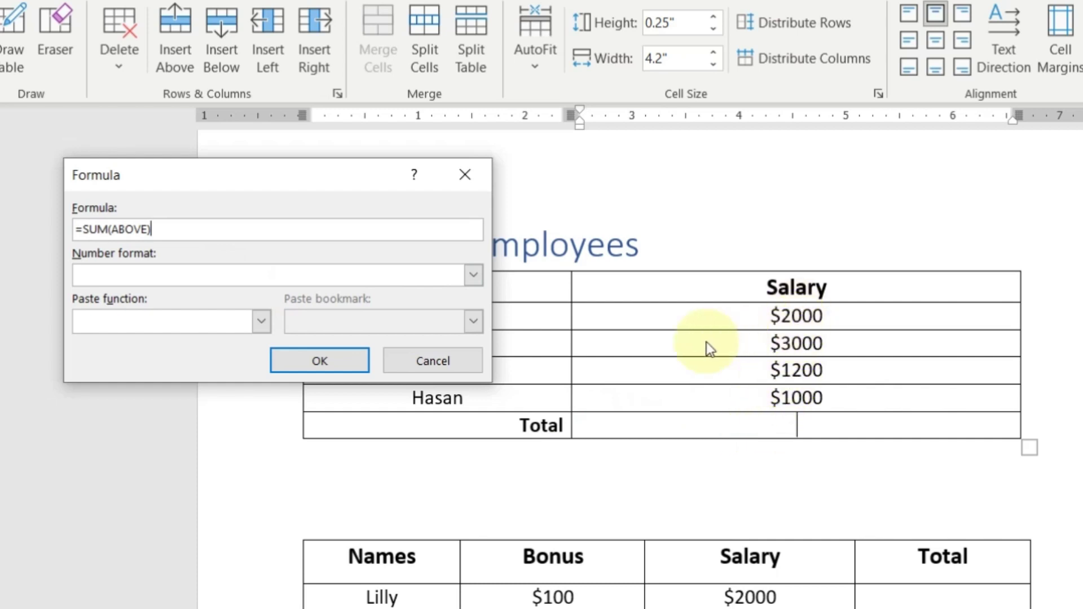
pyautogui.click(313, 352)
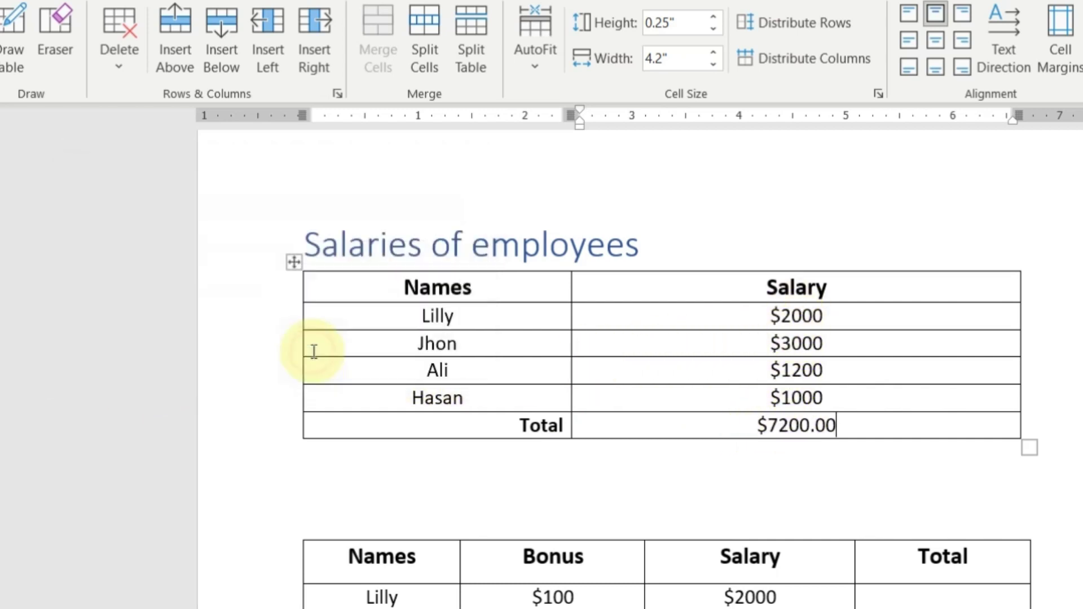
pyautogui.click(810, 443)
# Step: Replace the total with =SUM(ABOVE) in 0.00 number format, so it reads 7200.00
pyautogui.press('BackSpace')
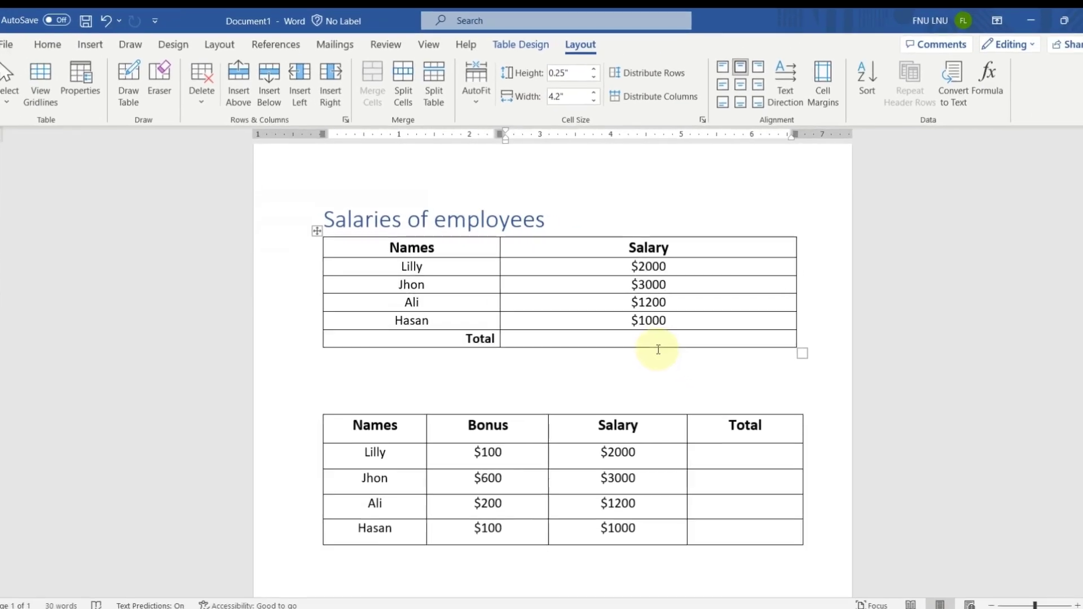
pyautogui.click(978, 94)
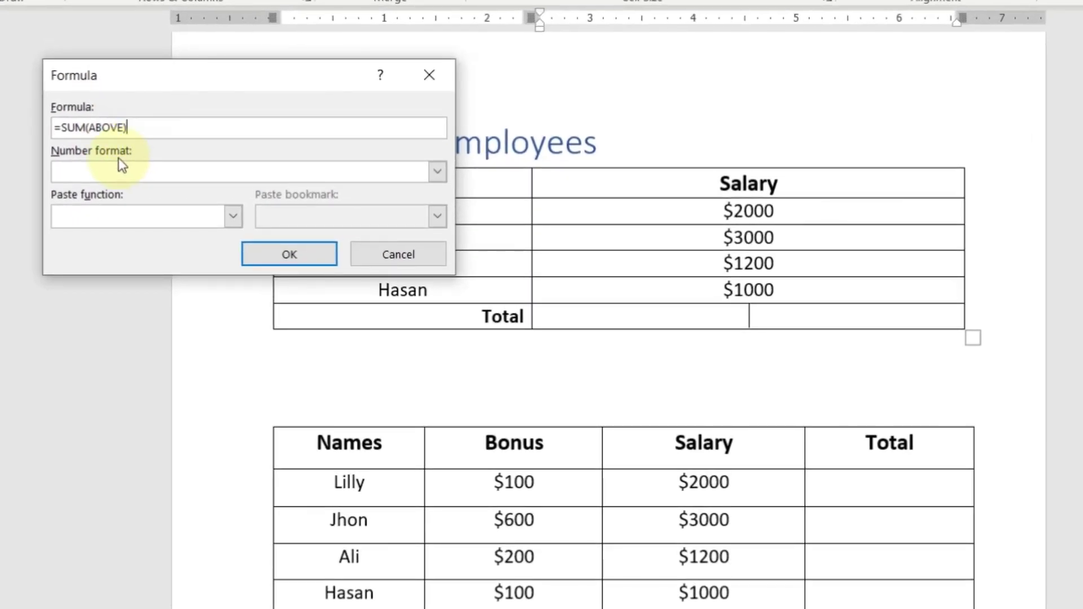
pyautogui.click(439, 173)
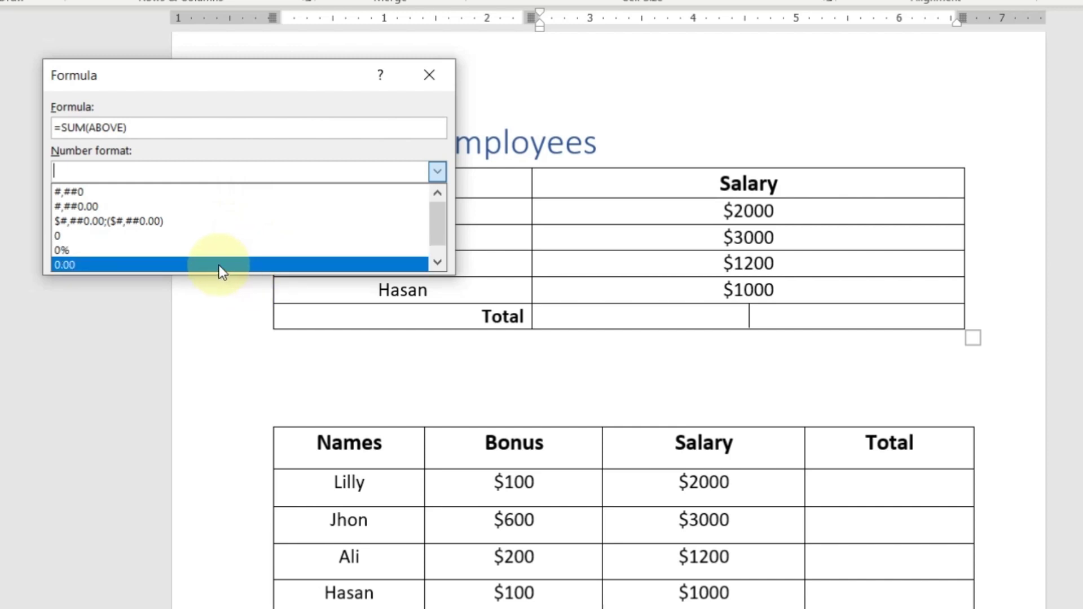
pyautogui.click(219, 265)
pyautogui.click(287, 251)
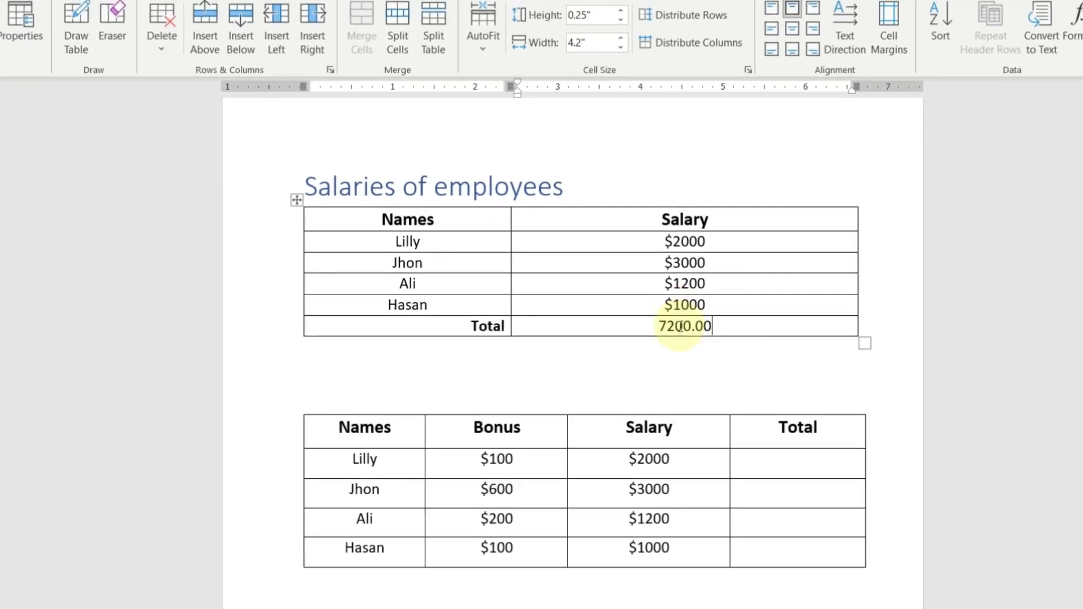
pyautogui.click(665, 332)
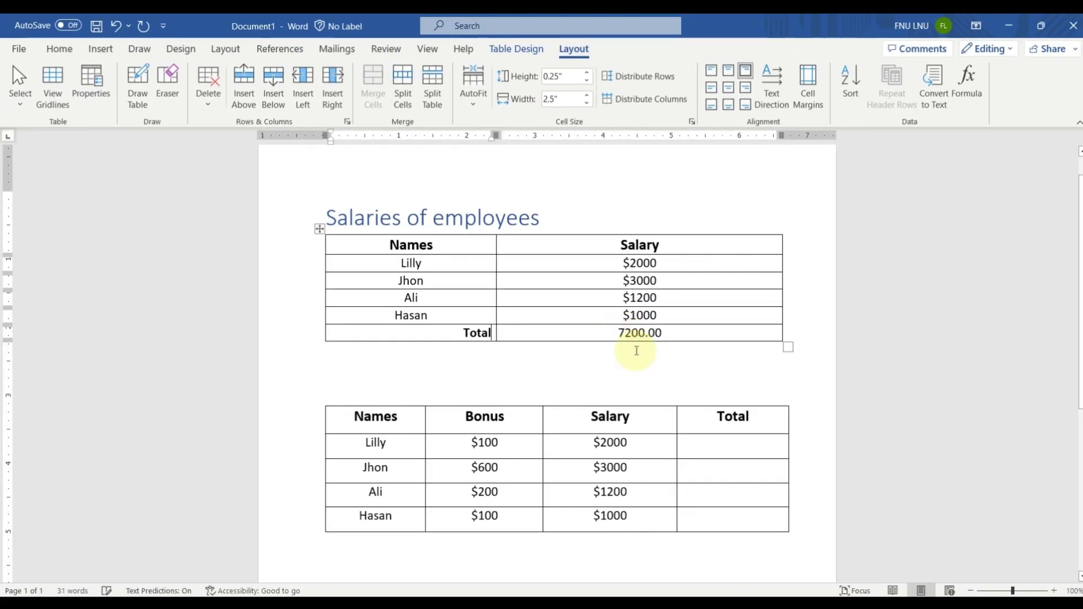
pyautogui.click(637, 333)
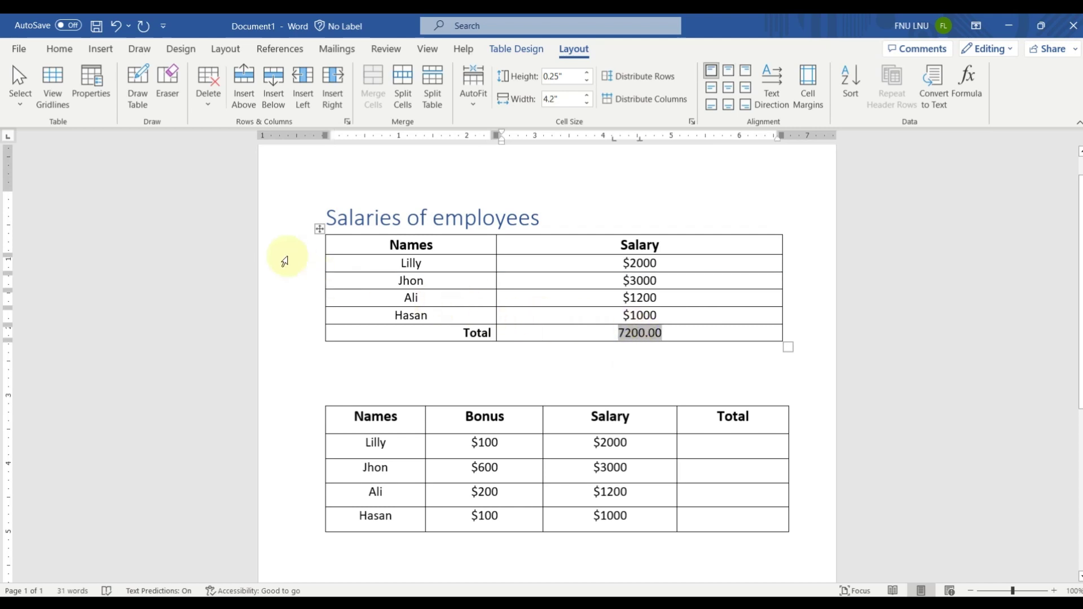
# Step: Insert a $ symbol before the total so it reads $7200.00
pyautogui.click(107, 56)
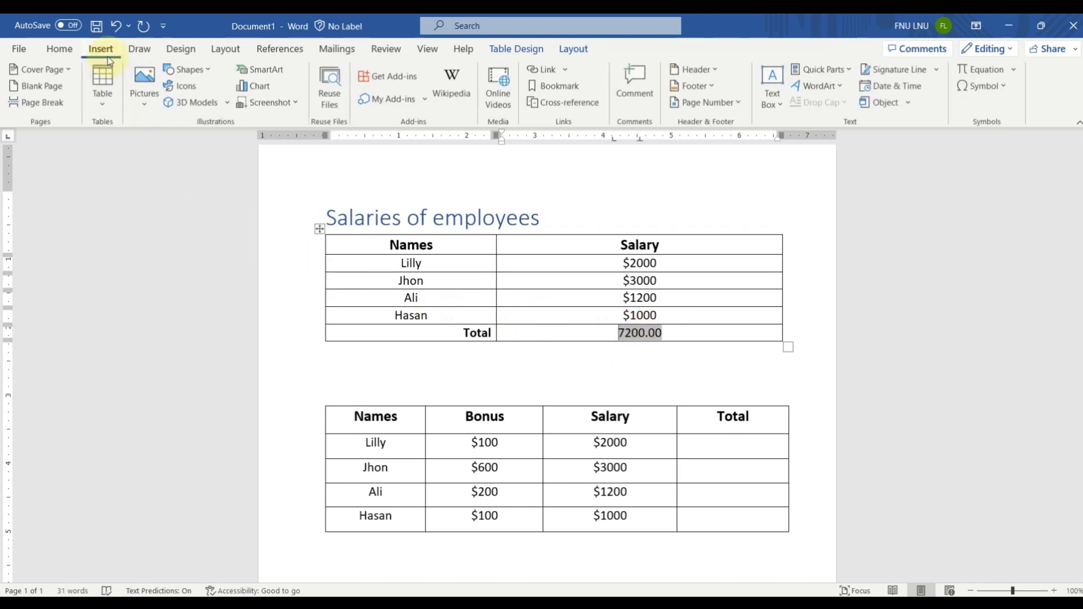
pyautogui.click(1004, 91)
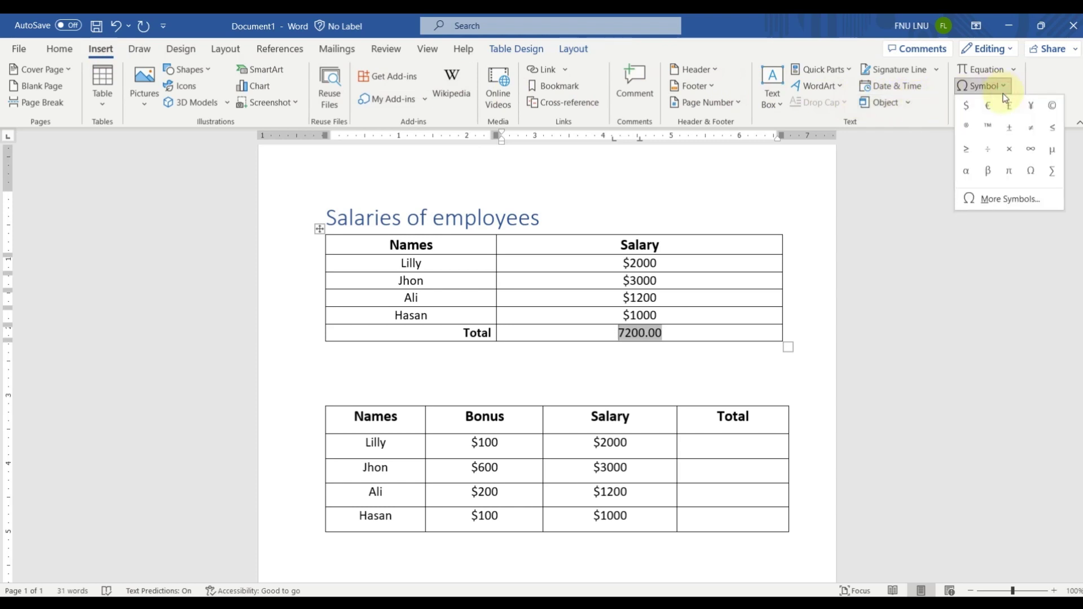
pyautogui.click(974, 113)
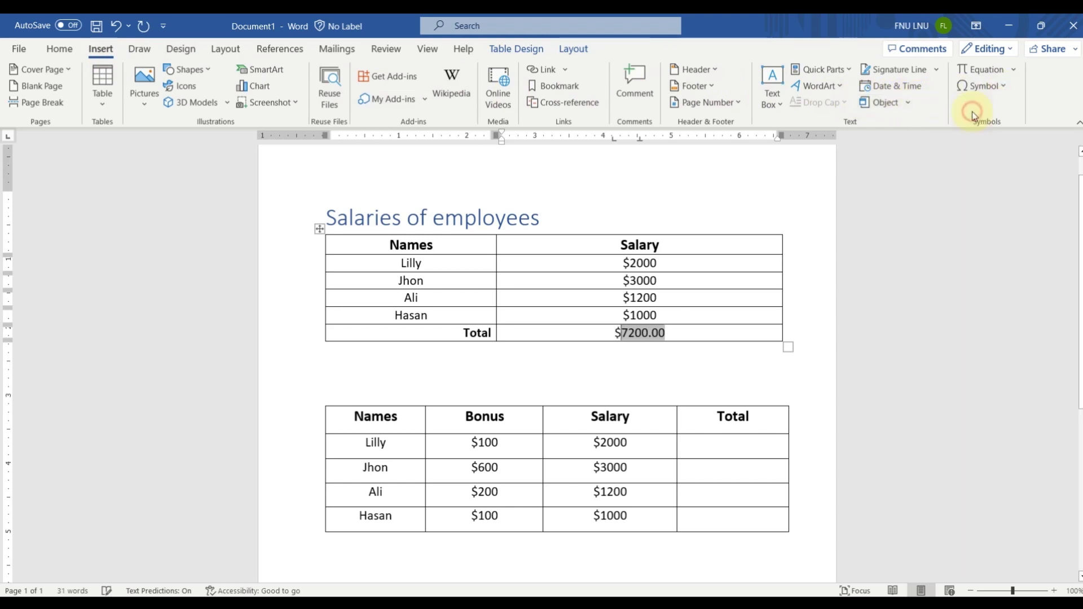
# Step: Erase the $7200.00 total and clear the prefilled SUM formula in the Formula dialog
pyautogui.tripleClick(677, 337)
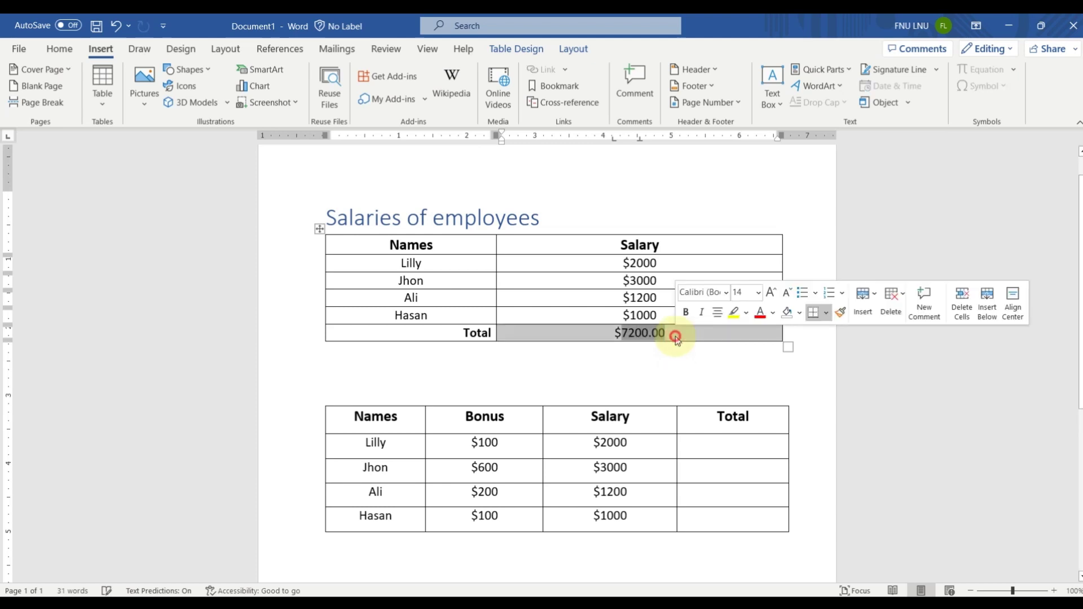
pyautogui.click(676, 336)
pyautogui.press('BackSpace')
pyautogui.press('BackSpace')
pyautogui.press('BackSpace')
pyautogui.press('BackSpace')
pyautogui.press('BackSpace')
pyautogui.press('BackSpace')
pyautogui.press('BackSpace')
pyautogui.press('BackSpace')
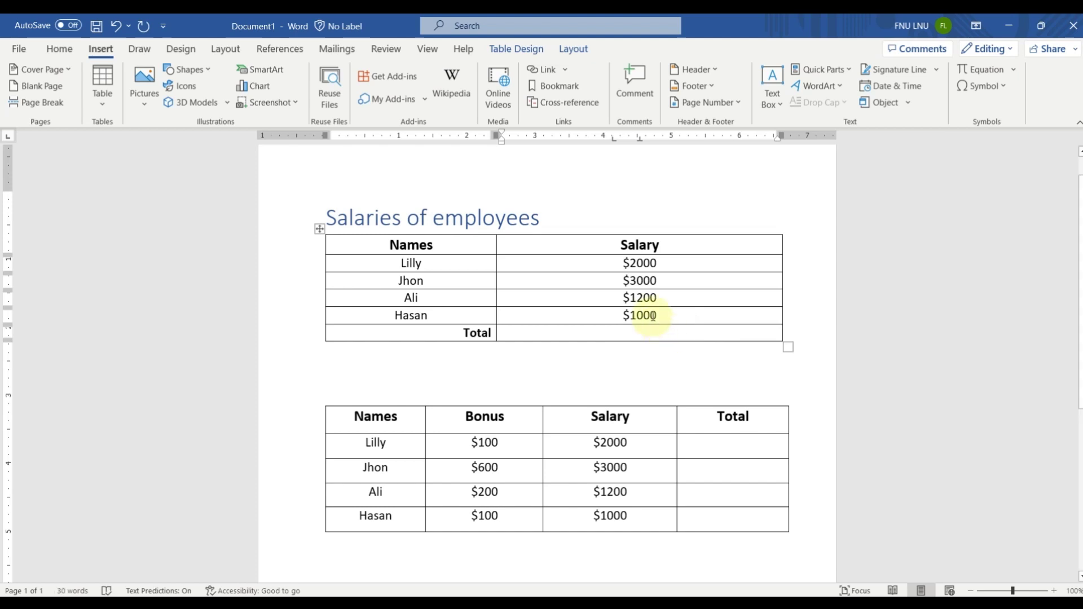
pyautogui.click(565, 52)
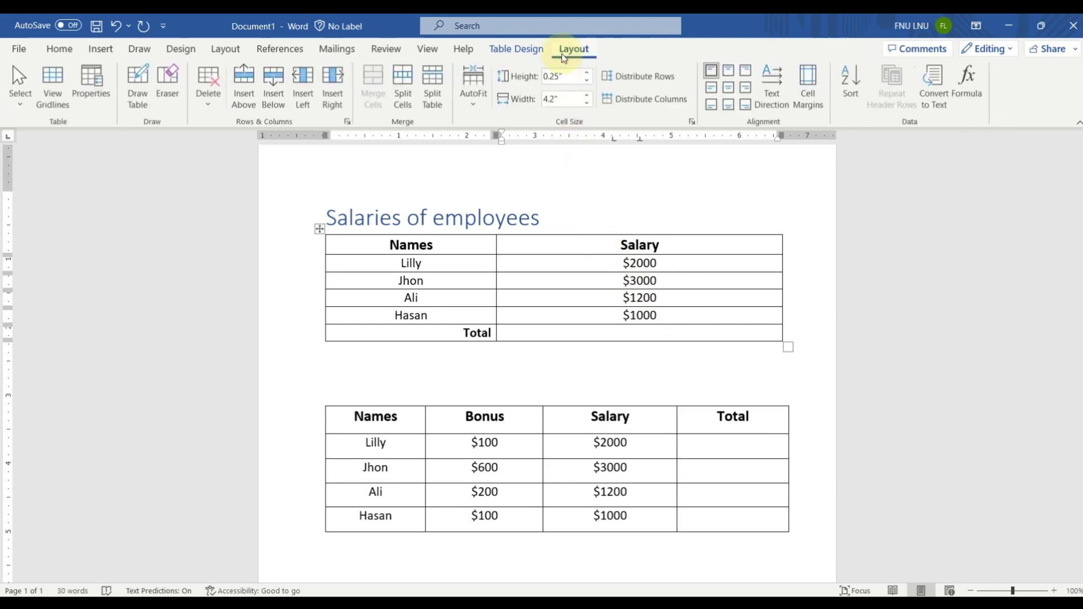
pyautogui.click(975, 90)
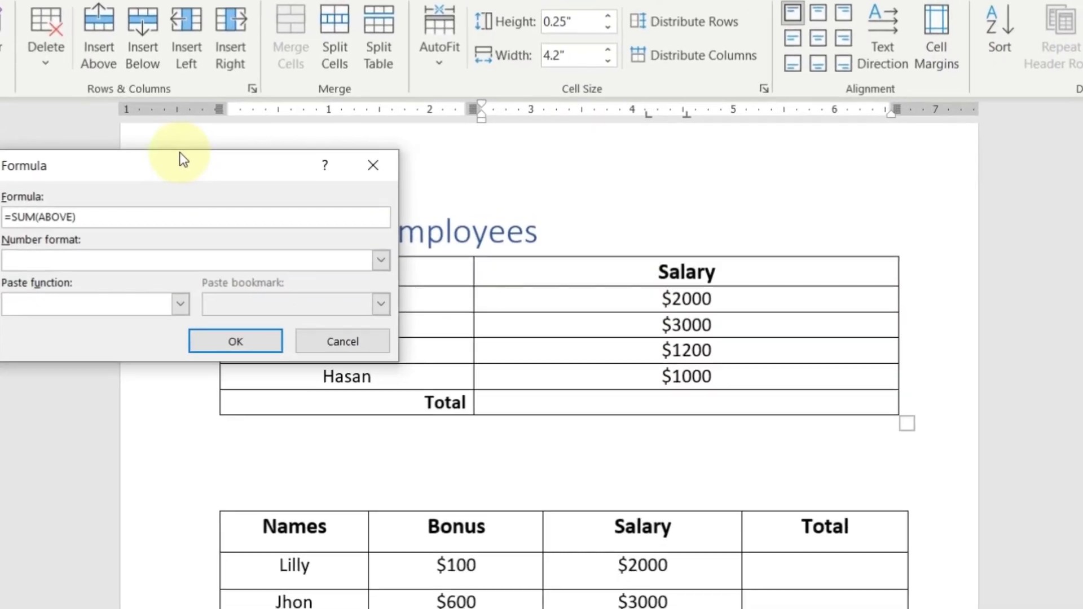
pyautogui.moveTo(313, 177); pyautogui.dragTo(376, 178)
pyautogui.moveTo(182, 226); pyautogui.dragTo(91, 227)
pyautogui.press('BackSpace')
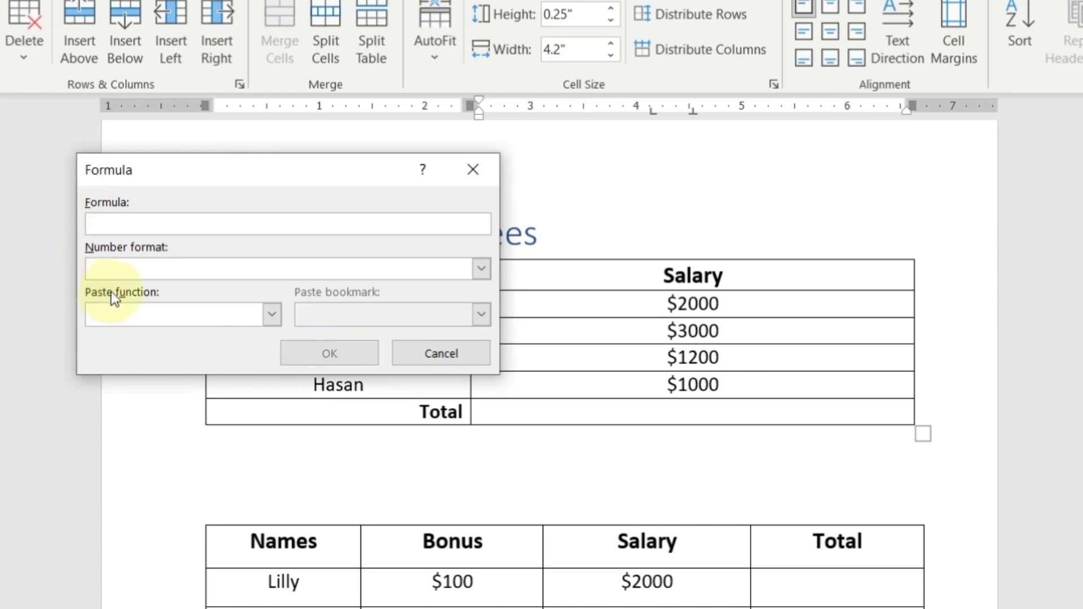
# Step: Enter =AVERAGE(above) with number format 0, so the Total cell shows 1800
pyautogui.click(271, 315)
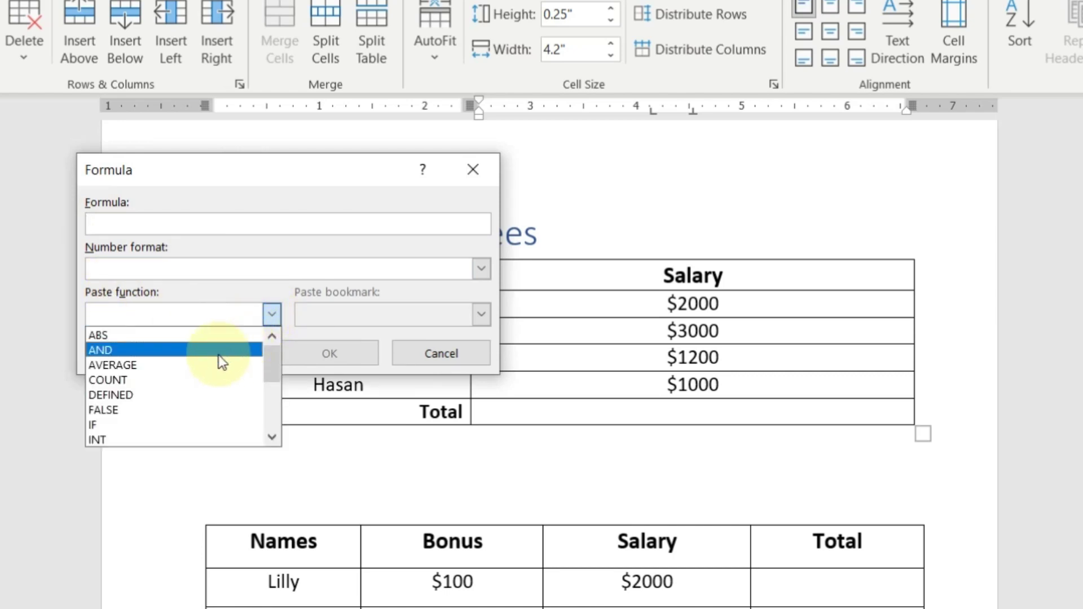
pyautogui.scroll(-4, 217, 359)
pyautogui.scroll(3, 215, 370)
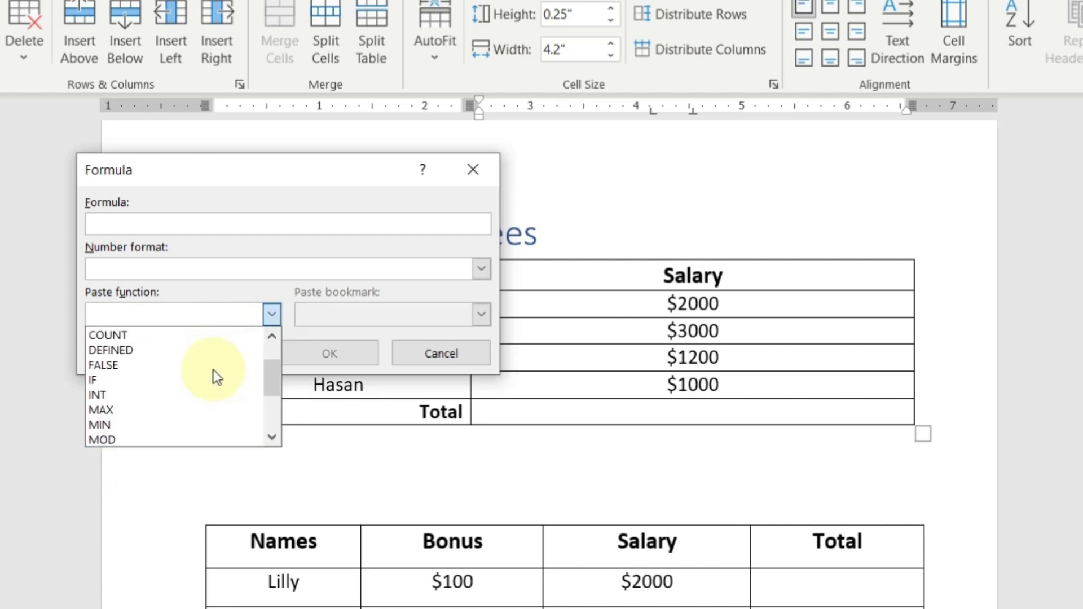
pyautogui.scroll(1, 214, 370)
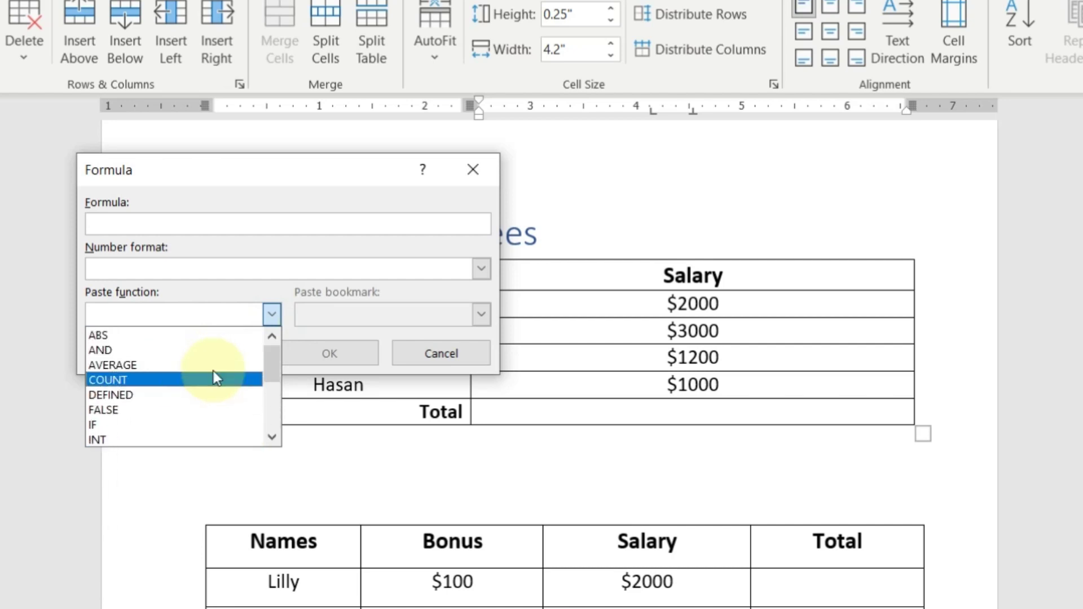
pyautogui.click(141, 366)
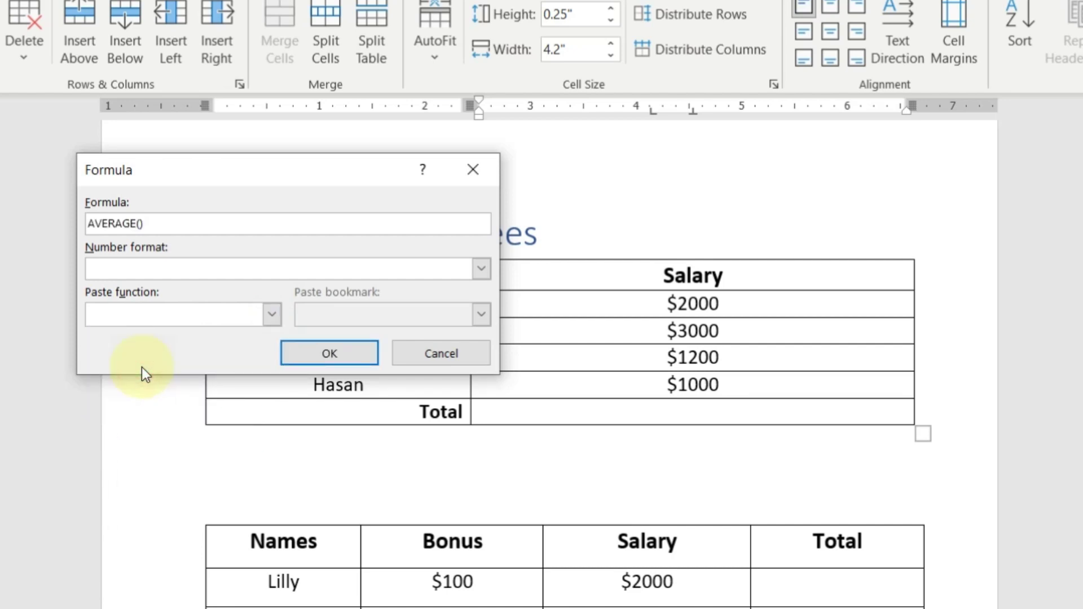
pyautogui.press('Left')
pyautogui.press('Left')
pyautogui.press('Left')
pyautogui.press('Left')
pyautogui.press('Left')
pyautogui.press('Left')
pyautogui.press('Left')
pyautogui.press('Left')
pyautogui.write('=')
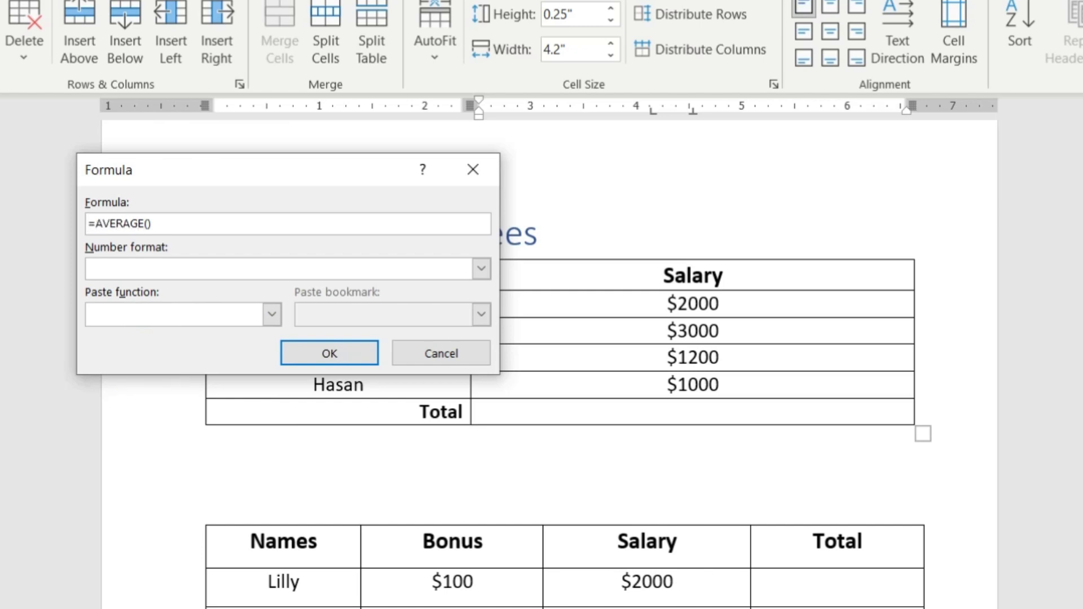
pyautogui.click(148, 223)
pyautogui.write('above')
pyautogui.click(482, 269)
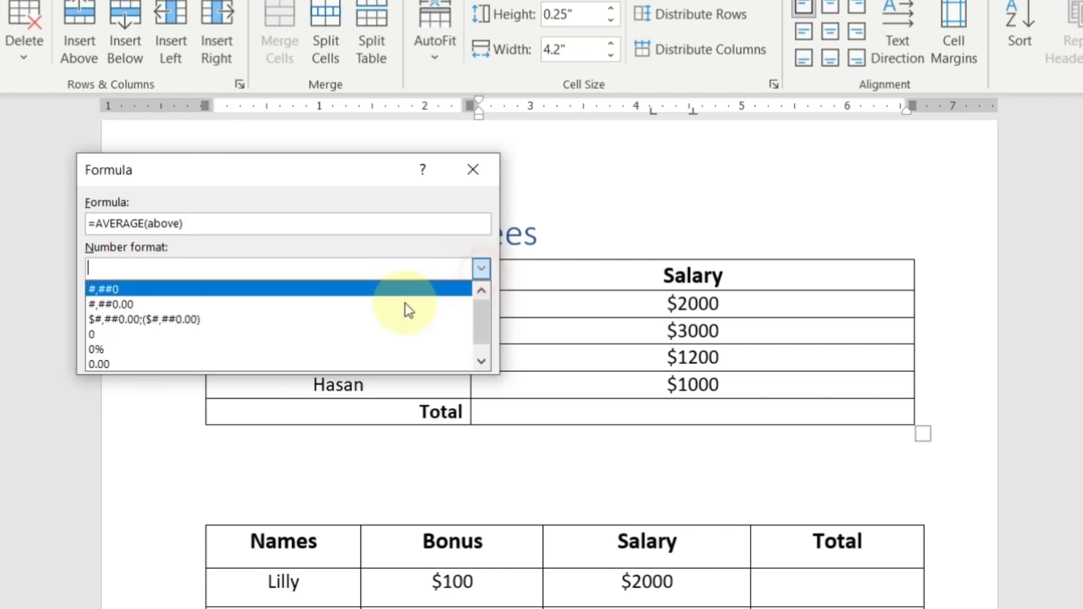
pyautogui.click(308, 334)
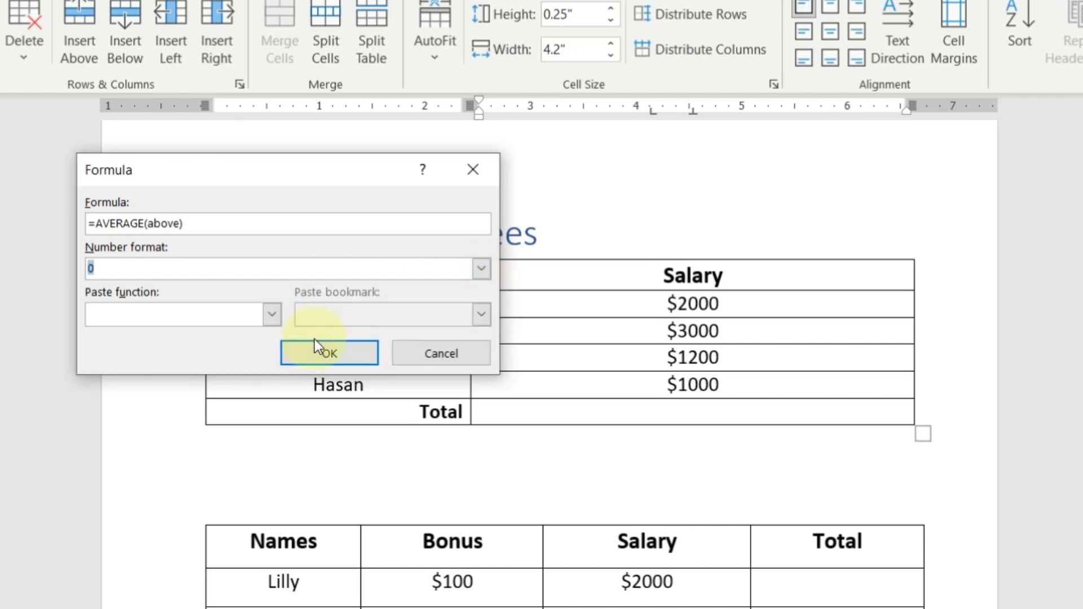
pyautogui.click(320, 344)
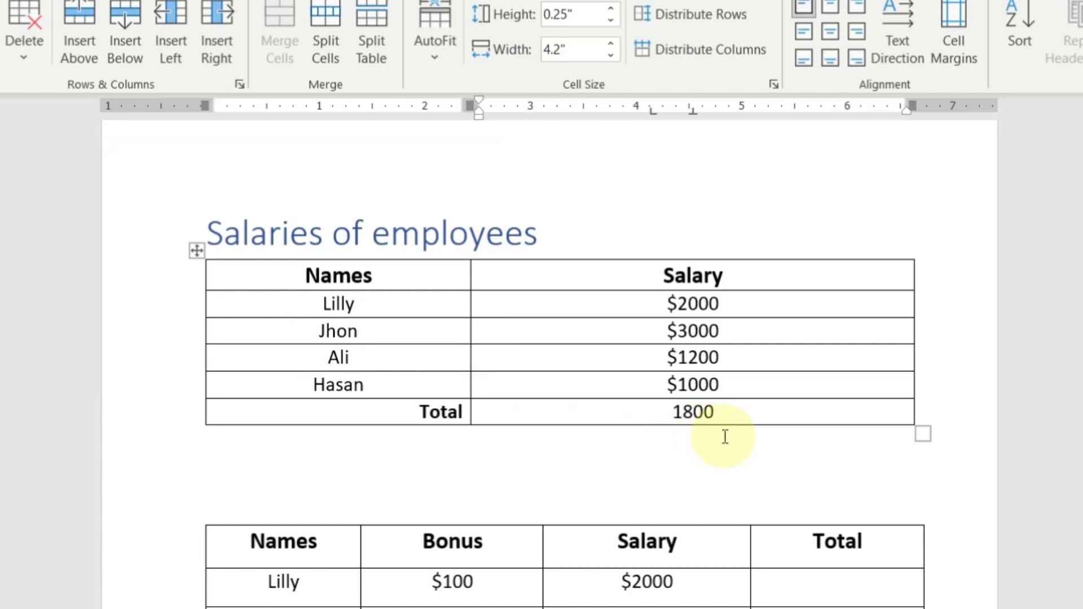
pyautogui.scroll(-3, 725, 437)
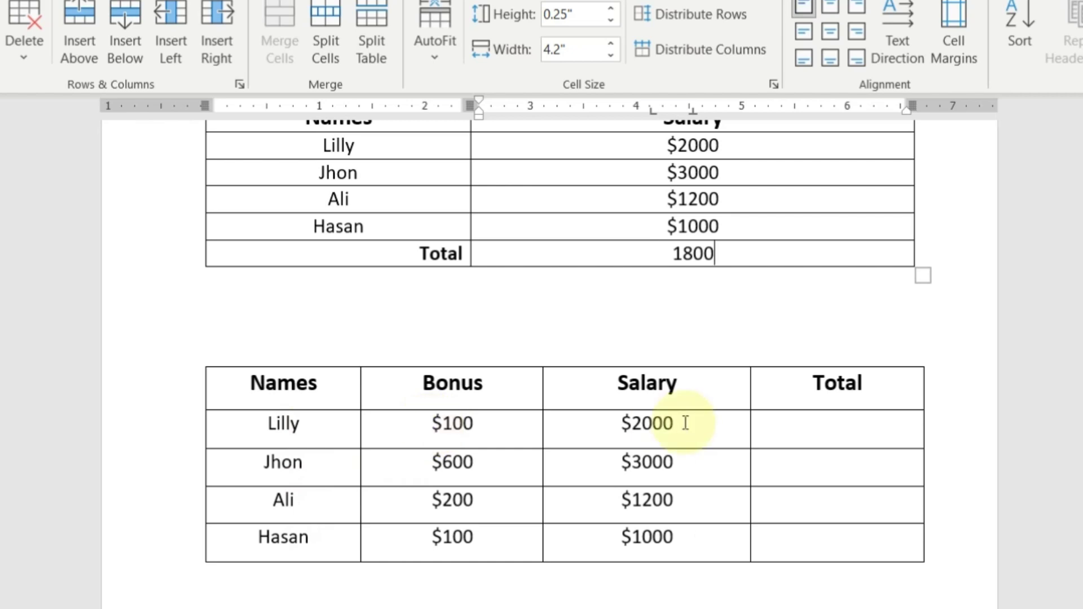
# Step: Fill Lilly's Total cell with =SUM(LEFT), giving $2100.00 from bonus plus salary
pyautogui.click(806, 424)
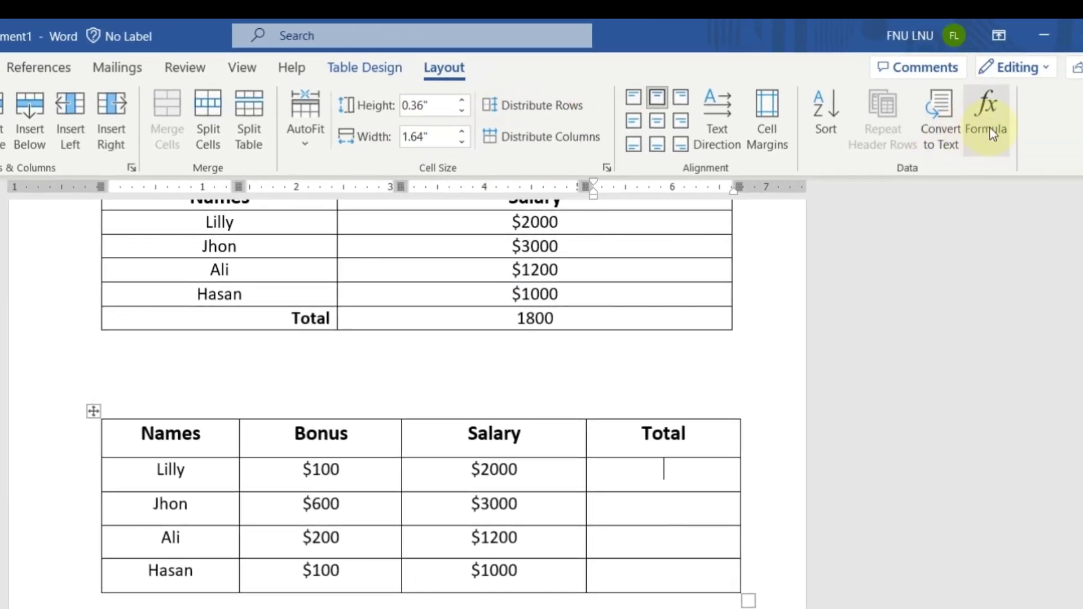
pyautogui.click(990, 128)
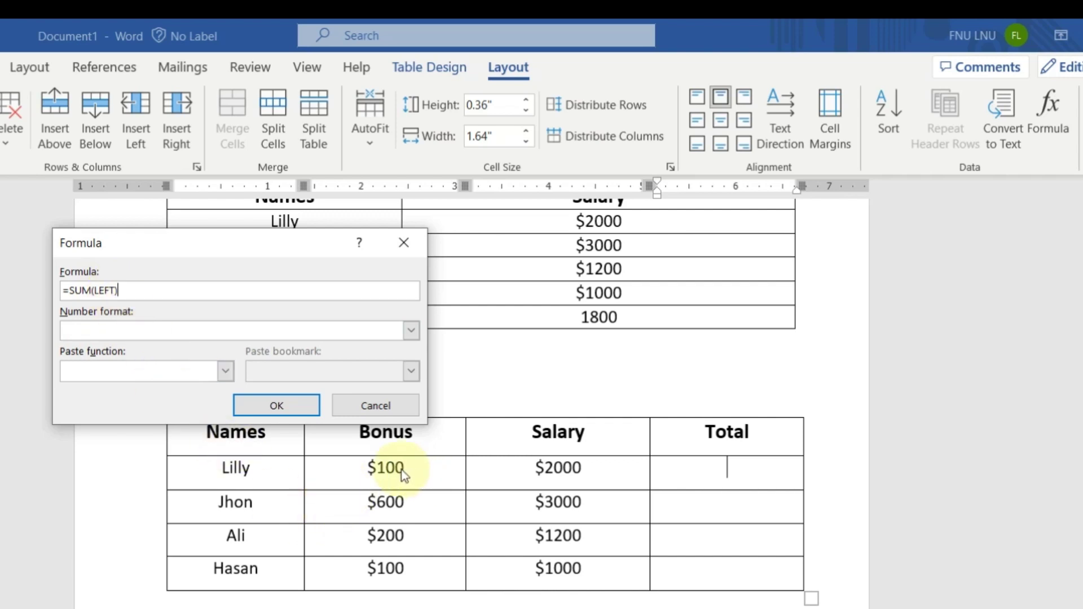
pyautogui.click(286, 405)
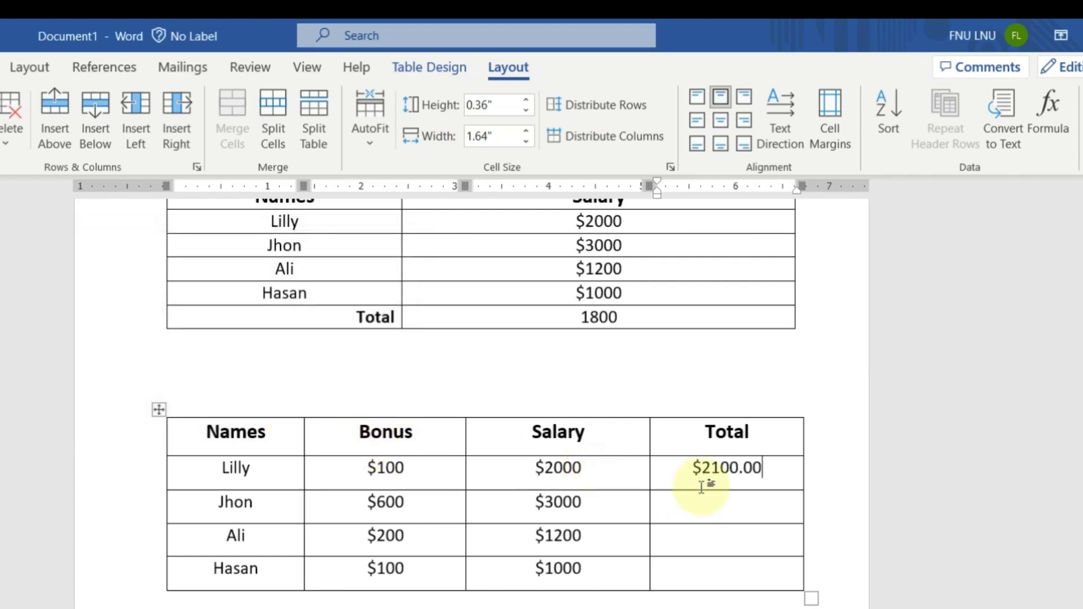
pyautogui.click(699, 506)
# Step: Open the Formula dialog for Jhon's Total cell and browse the Paste function list
pyautogui.click(1048, 116)
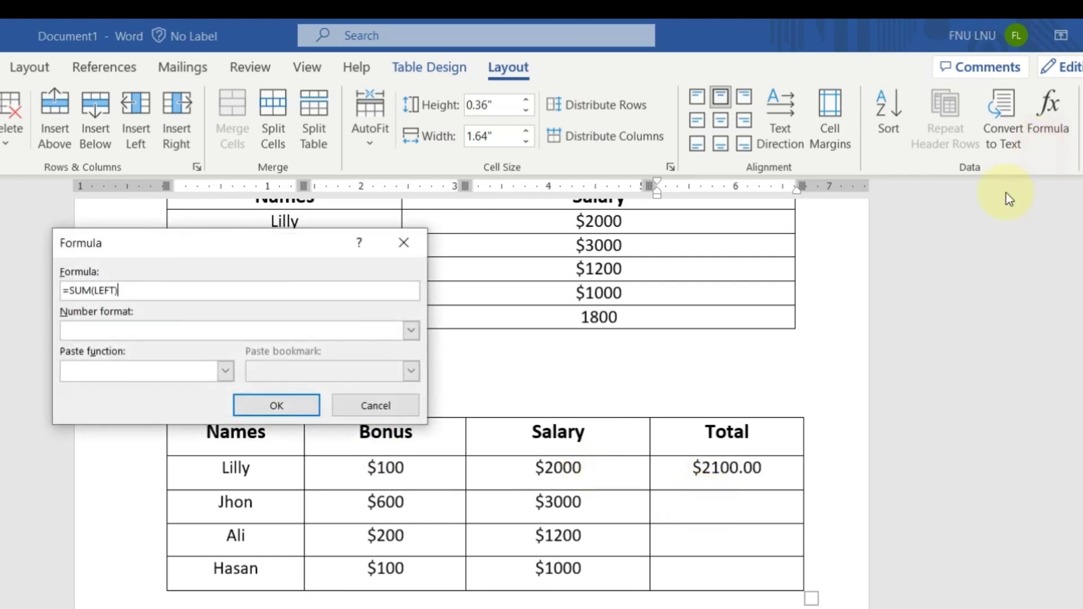
pyautogui.click(225, 371)
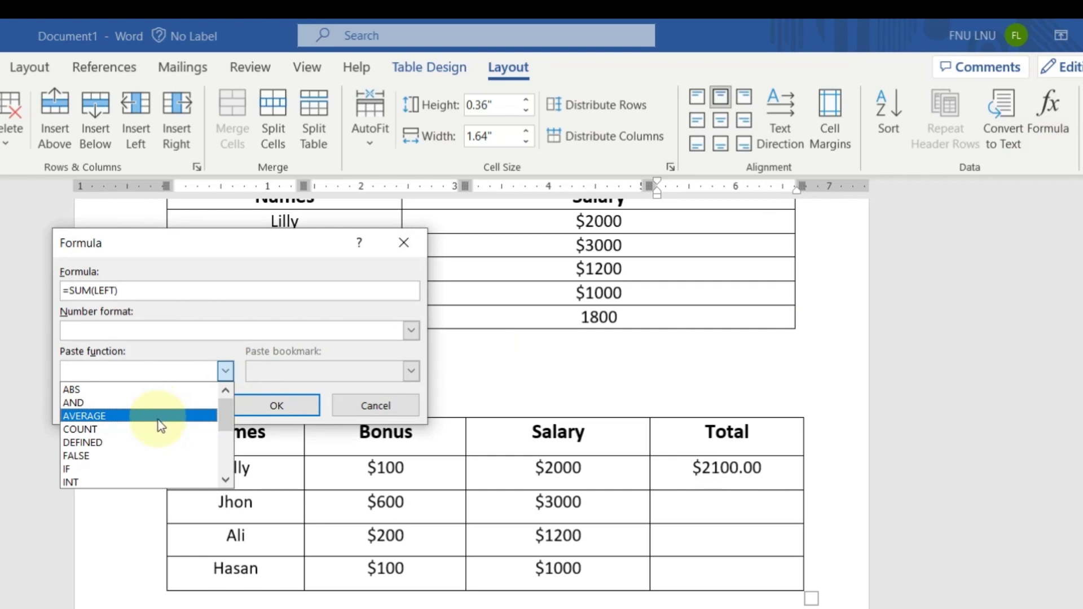
pyautogui.scroll(-2, 164, 448)
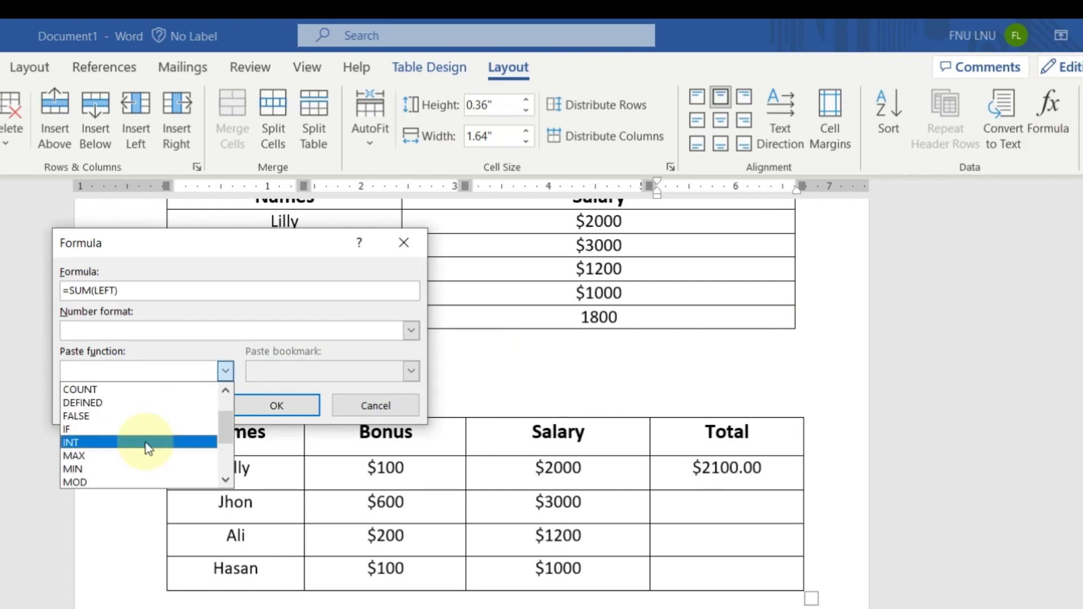
pyautogui.scroll(-2, 148, 471)
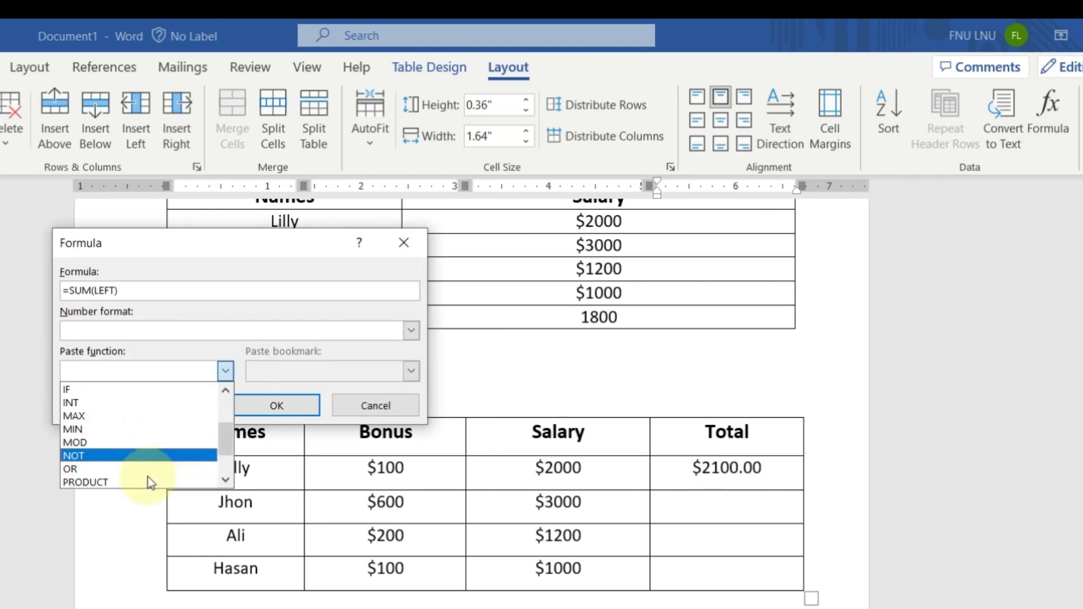